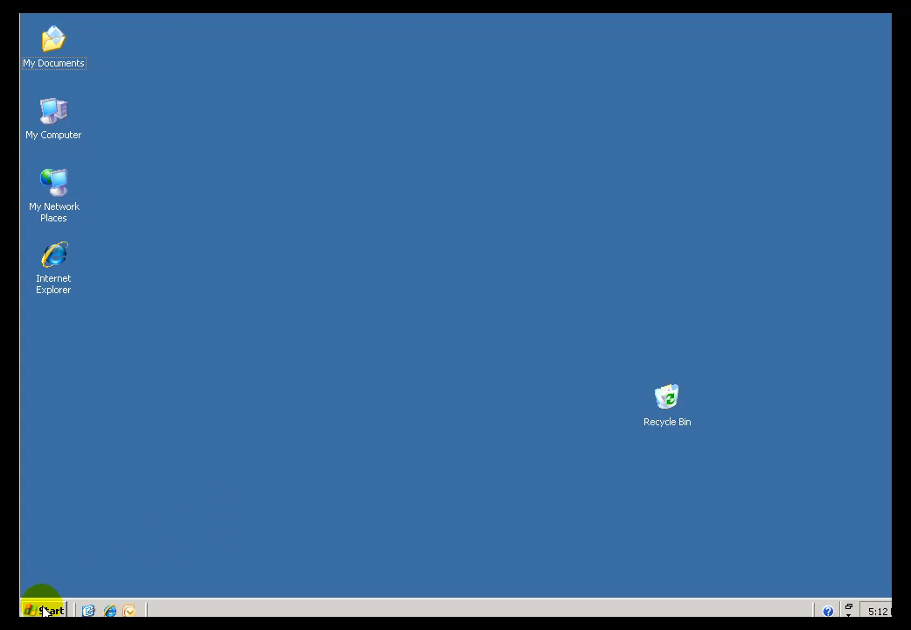
Launch PI System Management Tools from the Start menu's PI System program folder.
{"action": "left_click", "coordinate": [43, 611]}
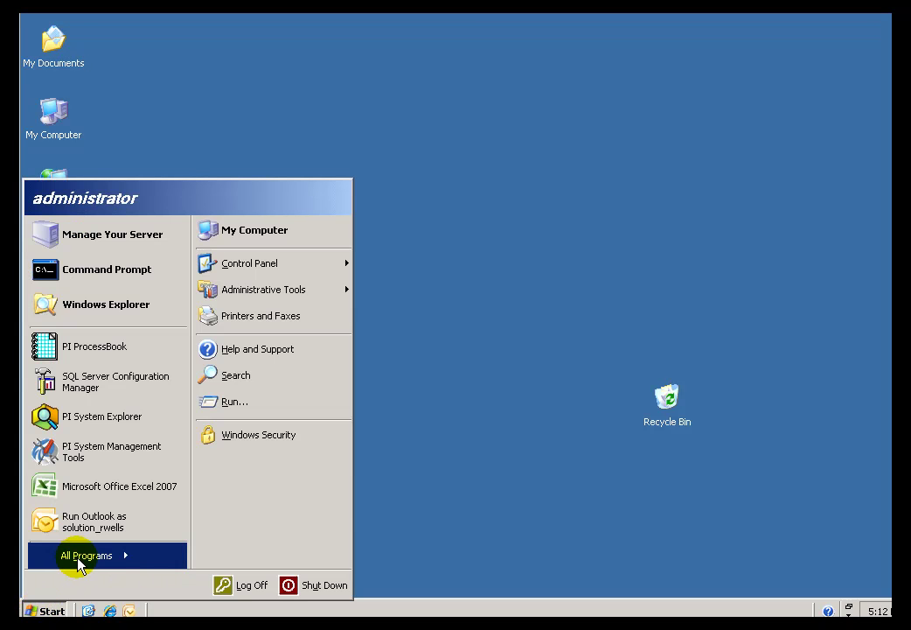
{"action": "left_click", "coordinate": [90, 564]}
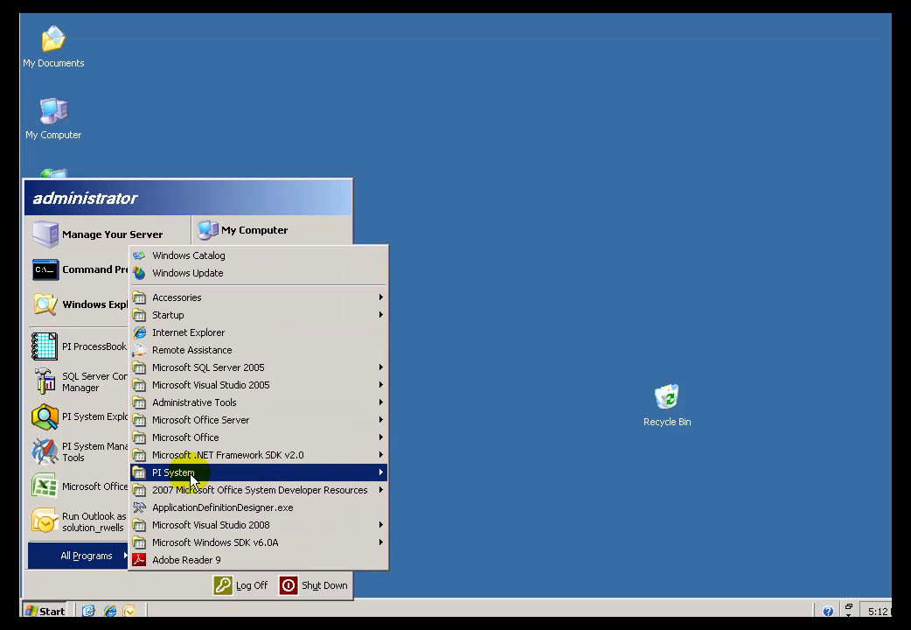
{"action": "mouse_move", "coordinate": [173, 472]}
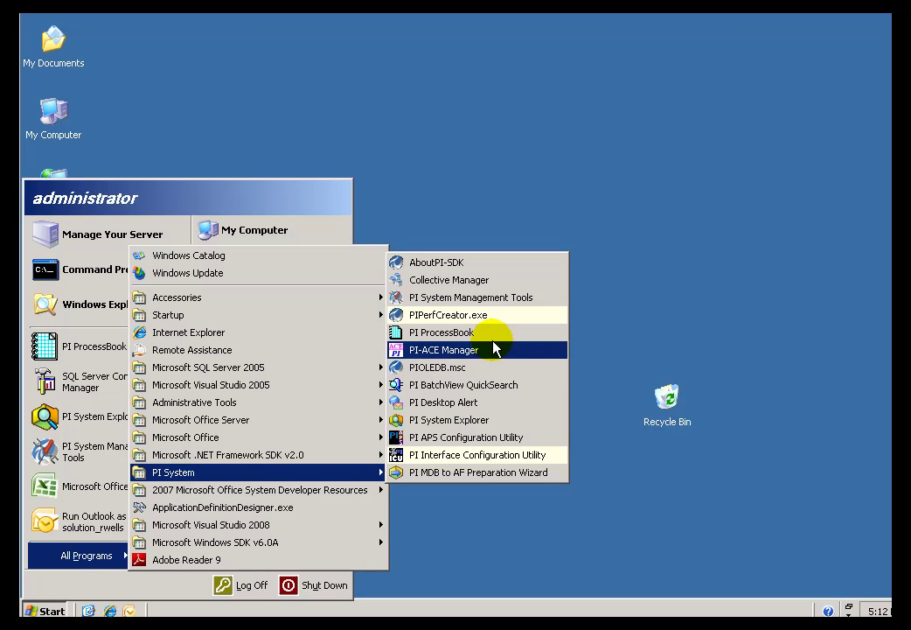
{"action": "left_click", "coordinate": [490, 300]}
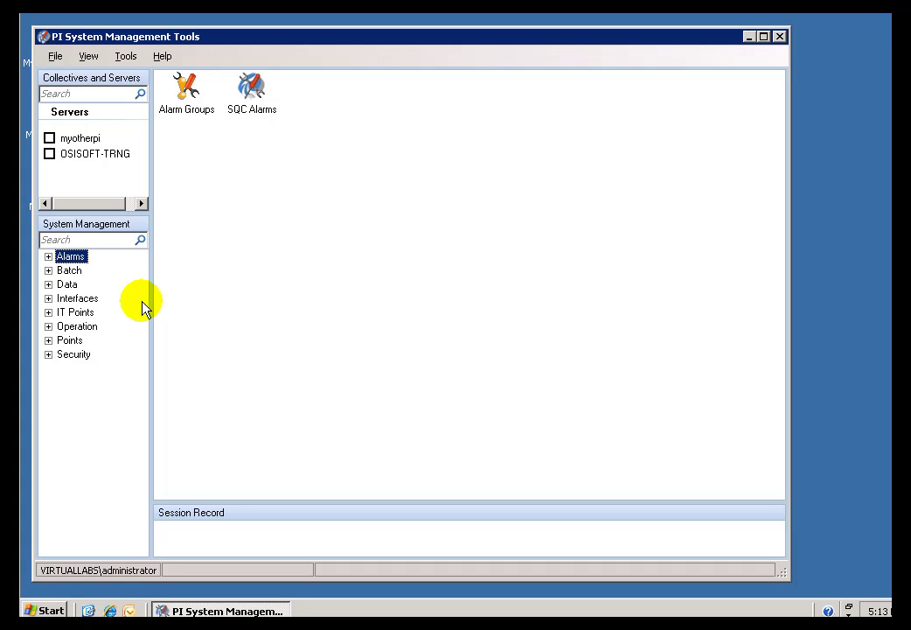
Press F1 to view OSIsoft's PI SMT plug-ins help page, then return to the Alarms view.
{"action": "key", "text": "F1"}
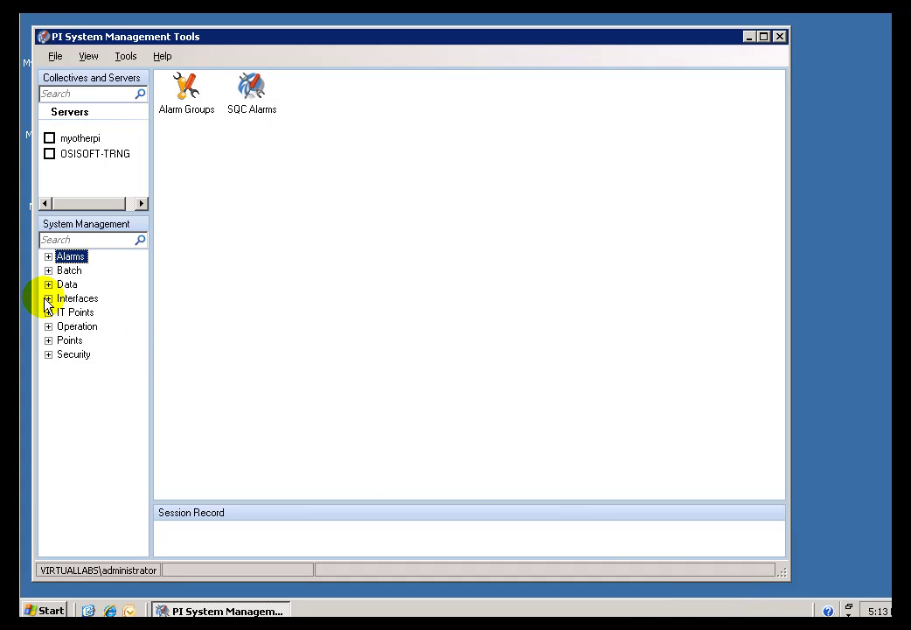
Expand Operation and view the Archives, Licensing and Message Logs tools in turn.
{"action": "left_click", "coordinate": [48, 326]}
{"action": "left_click", "coordinate": [91, 341]}
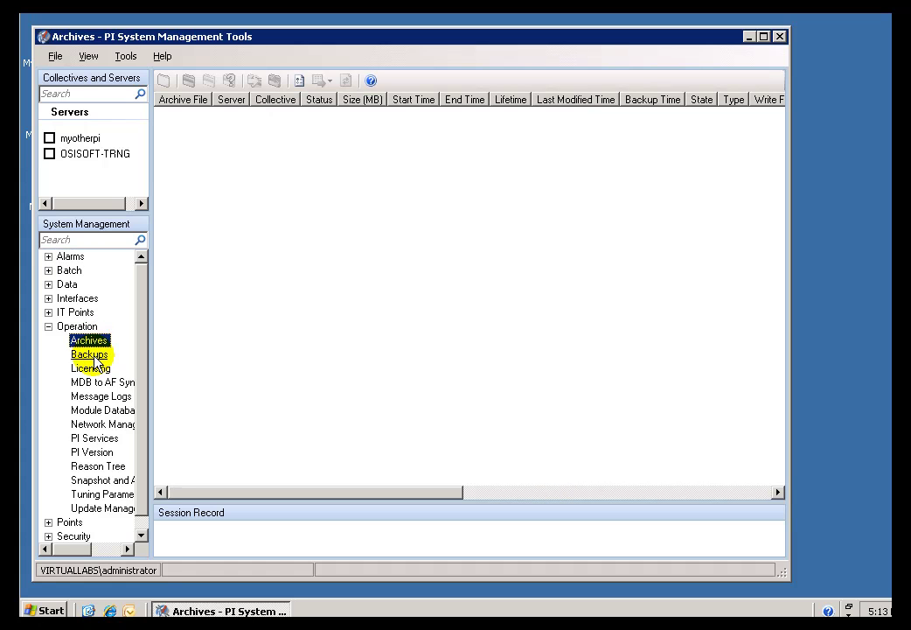
{"action": "left_click", "coordinate": [95, 370]}
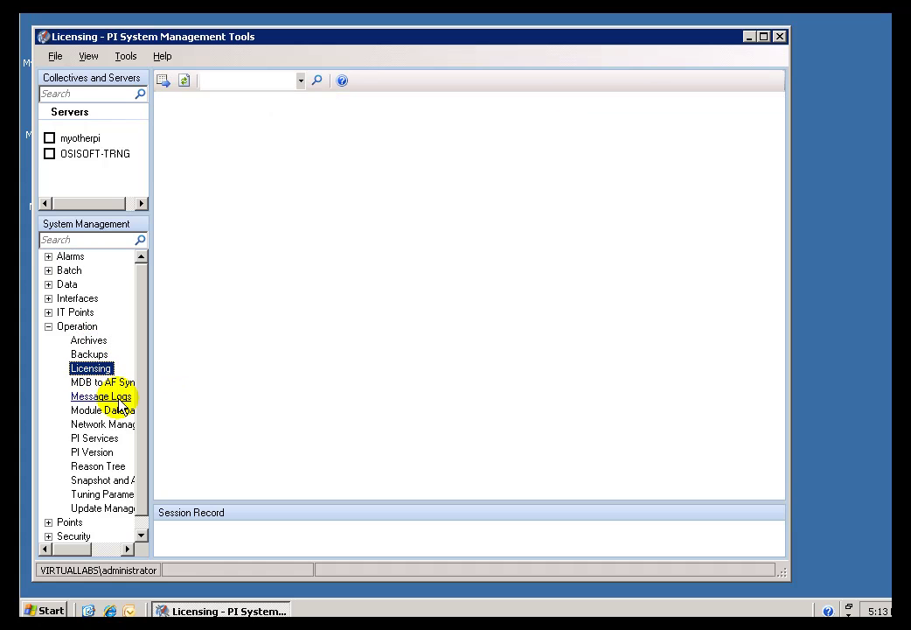
{"action": "left_click", "coordinate": [104, 398]}
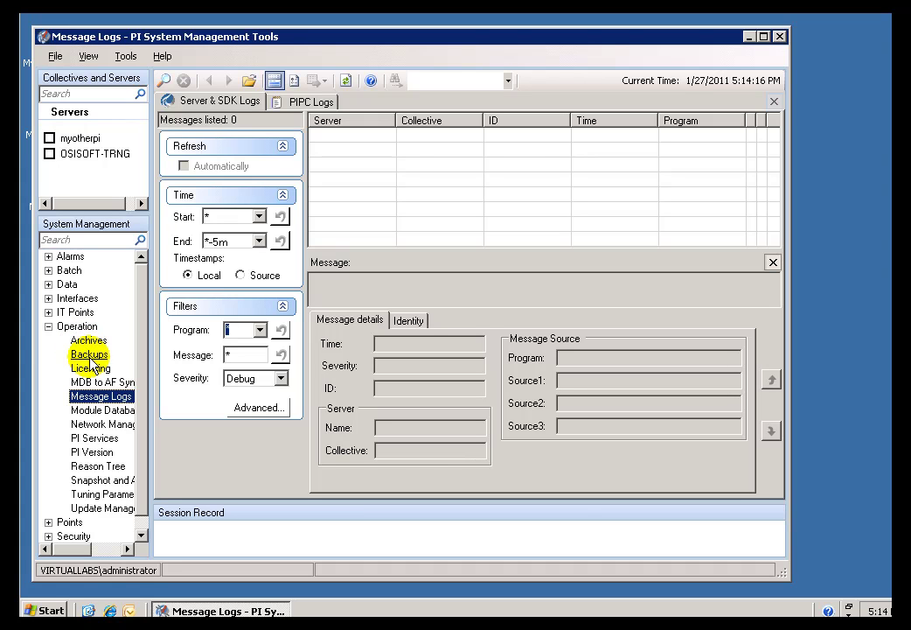
Expand Interfaces, select Interface List, and check the Tools menu for Interface Configuration Utility.
{"action": "left_click", "coordinate": [49, 326]}
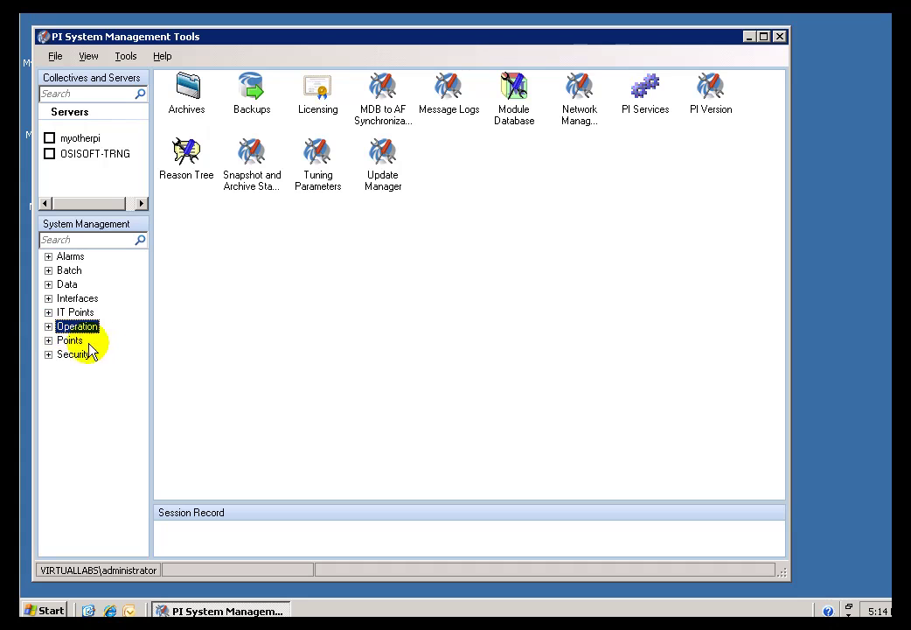
{"action": "left_click", "coordinate": [48, 299]}
{"action": "left_click", "coordinate": [82, 301]}
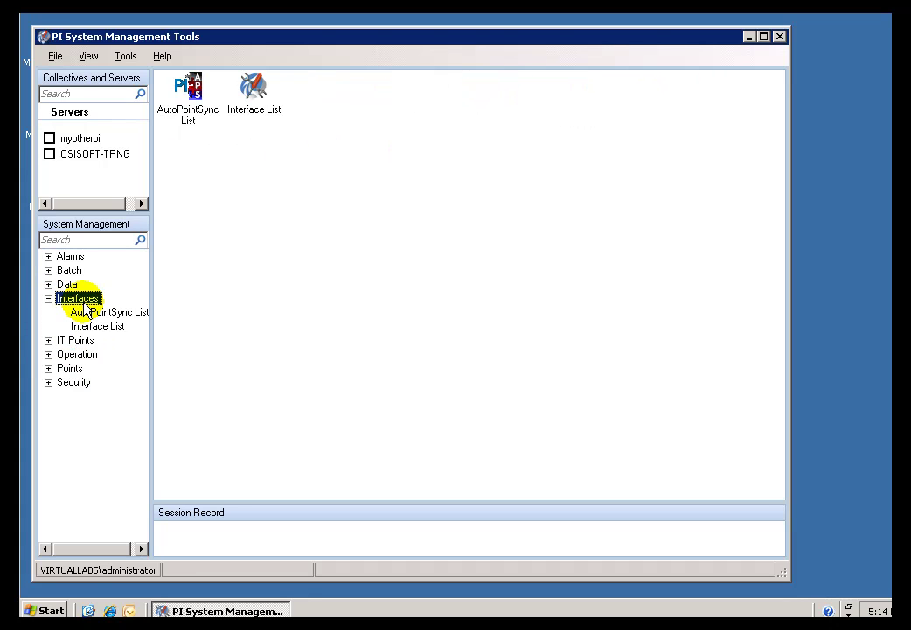
{"action": "left_click", "coordinate": [91, 326]}
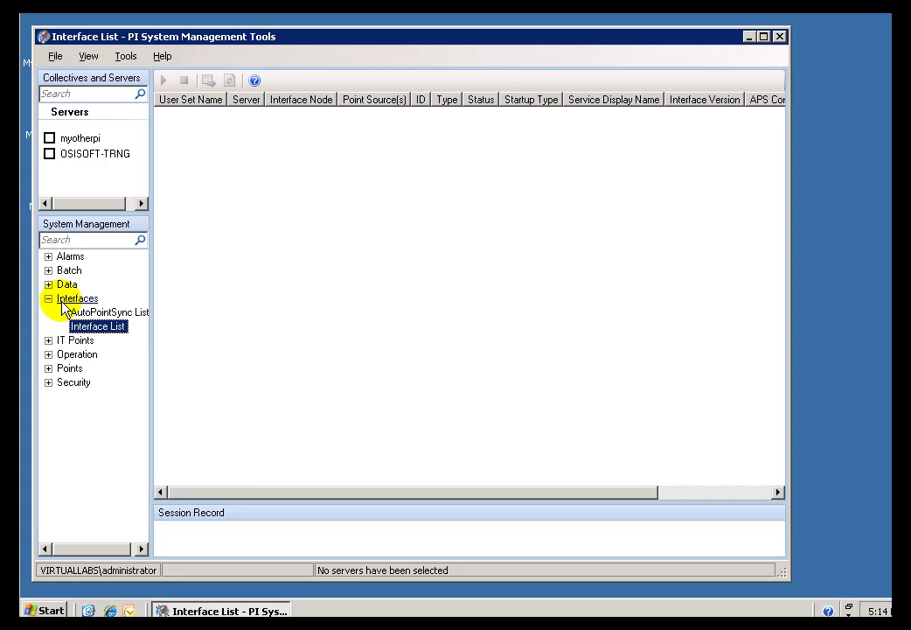
{"action": "left_click", "coordinate": [125, 58]}
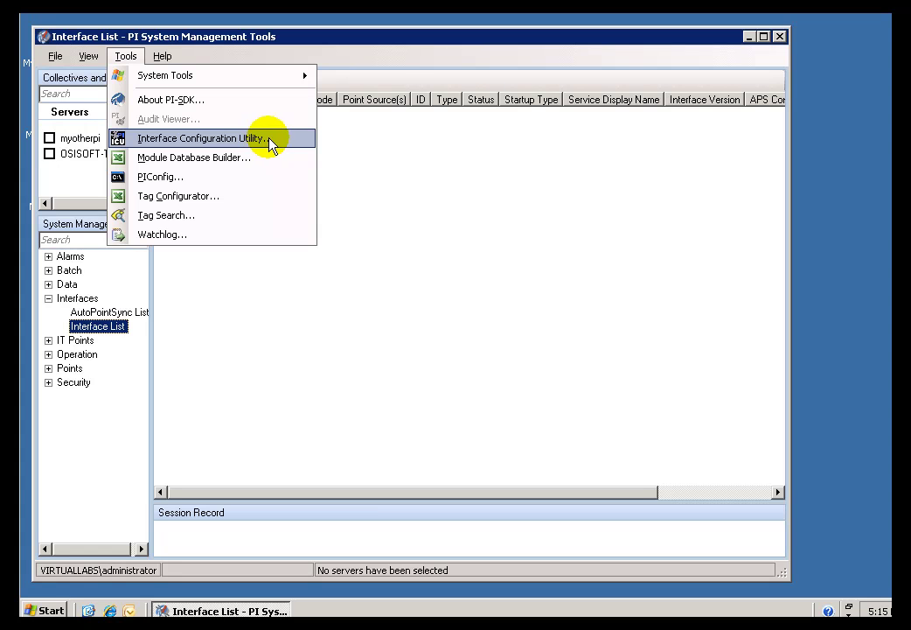
{"action": "left_click", "coordinate": [386, 61]}
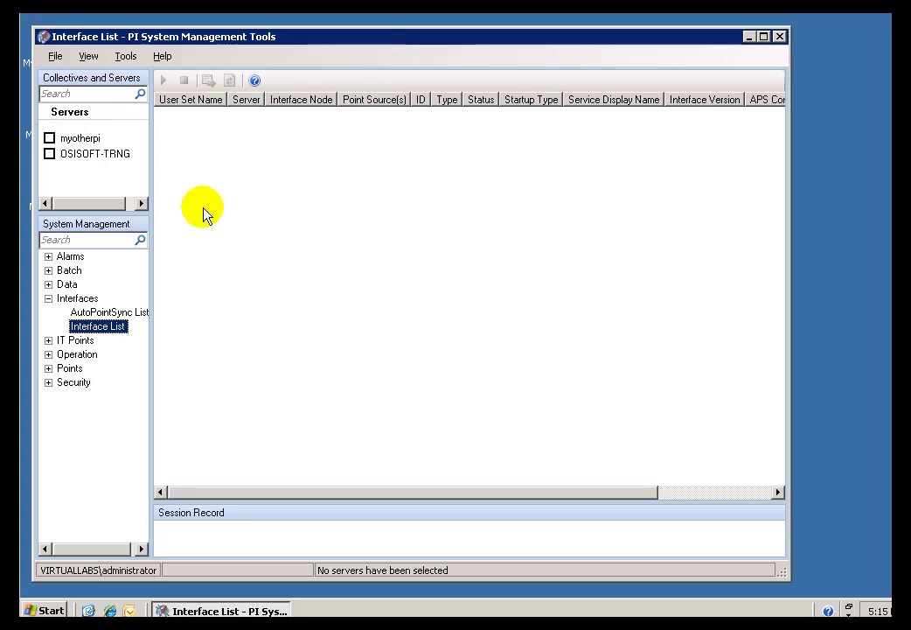
{"action": "left_click", "coordinate": [48, 354]}
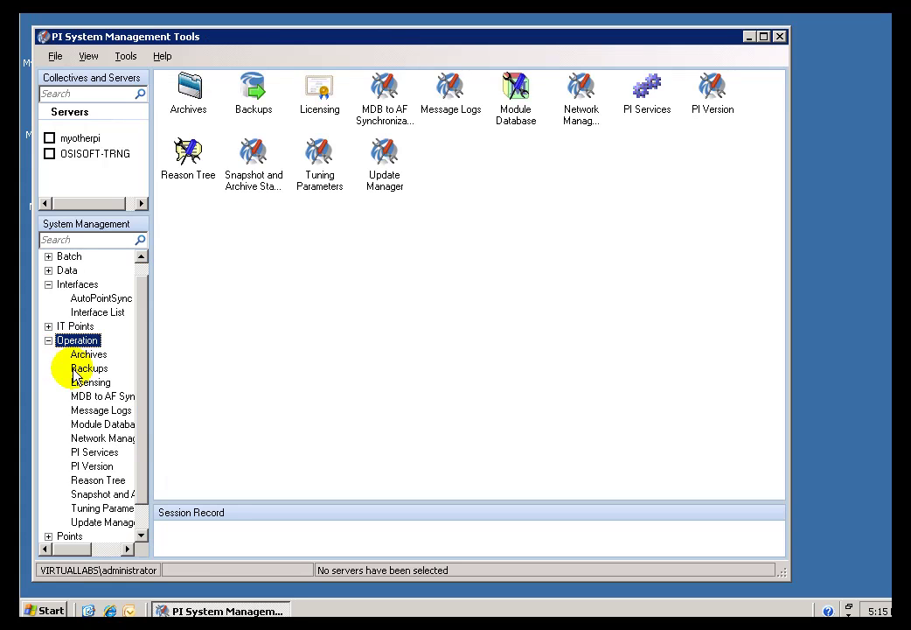
{"action": "left_click", "coordinate": [94, 452]}
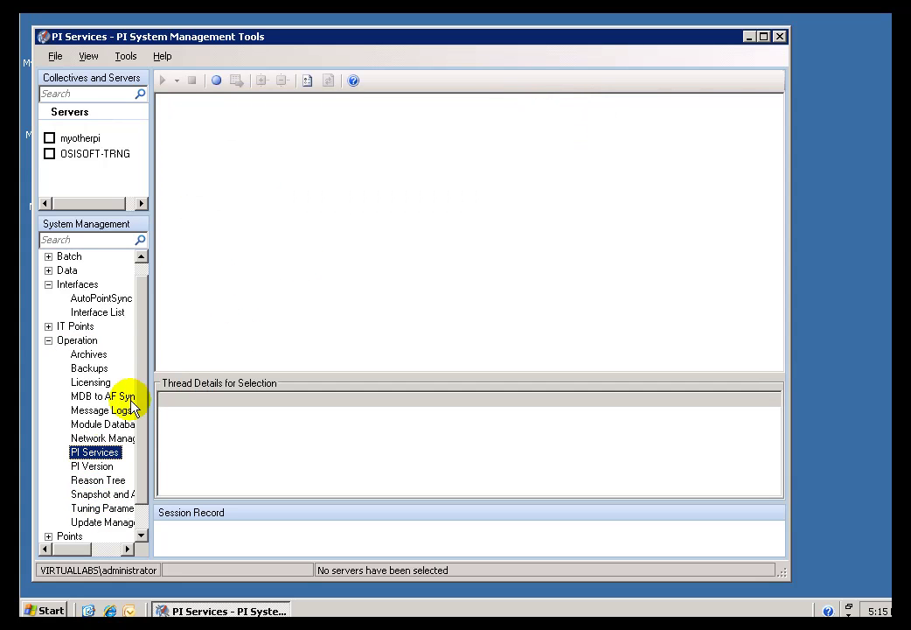
{"action": "left_click", "coordinate": [50, 155]}
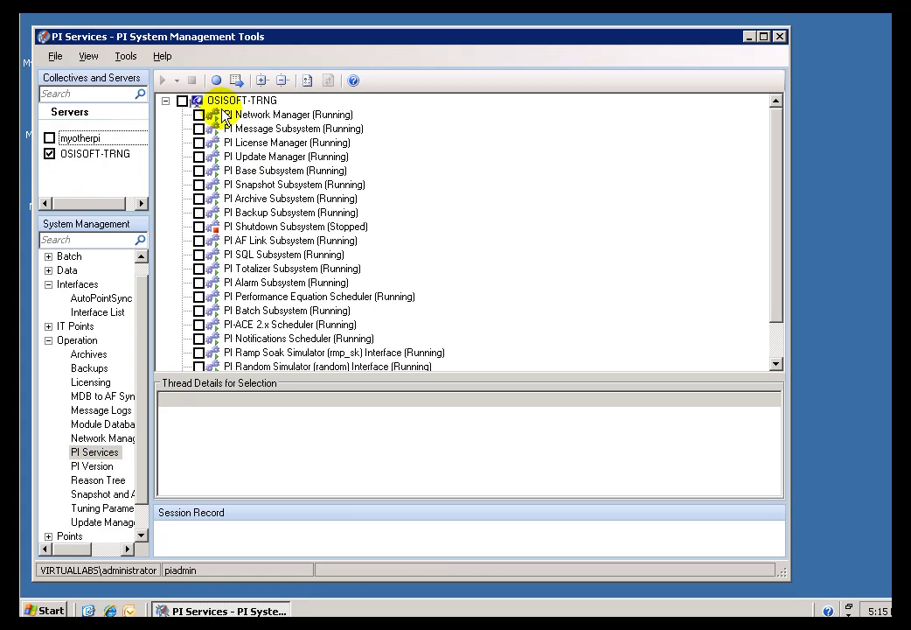
{"action": "left_click", "coordinate": [243, 115]}
{"action": "right_click", "coordinate": [244, 116]}
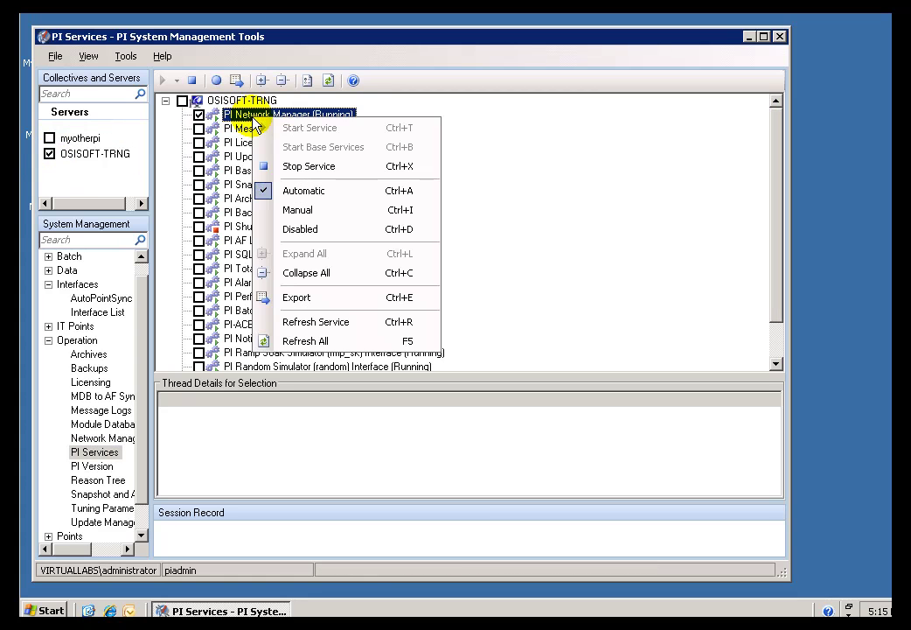
{"action": "left_click", "coordinate": [199, 115]}
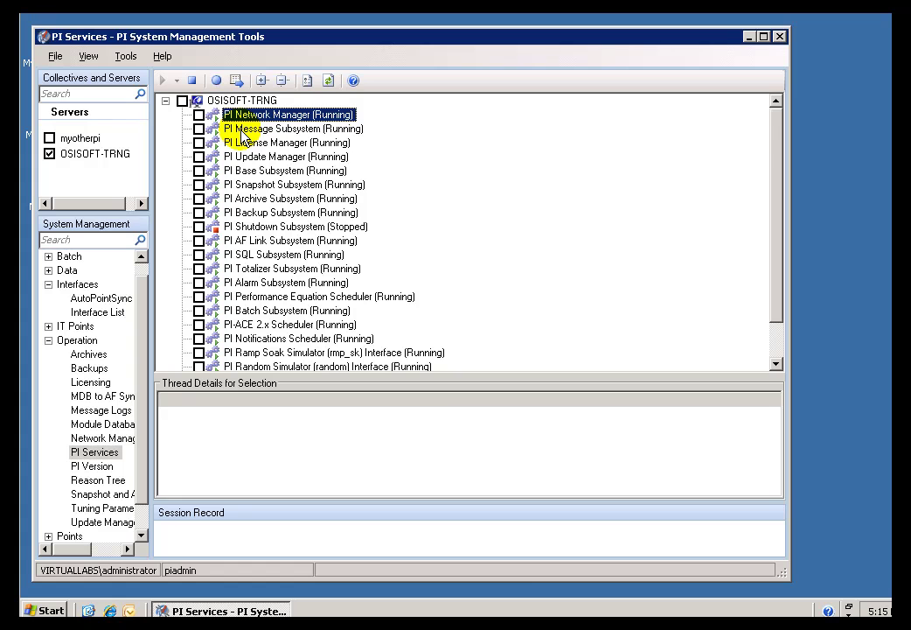
{"action": "left_click", "coordinate": [200, 129]}
{"action": "left_click", "coordinate": [200, 142]}
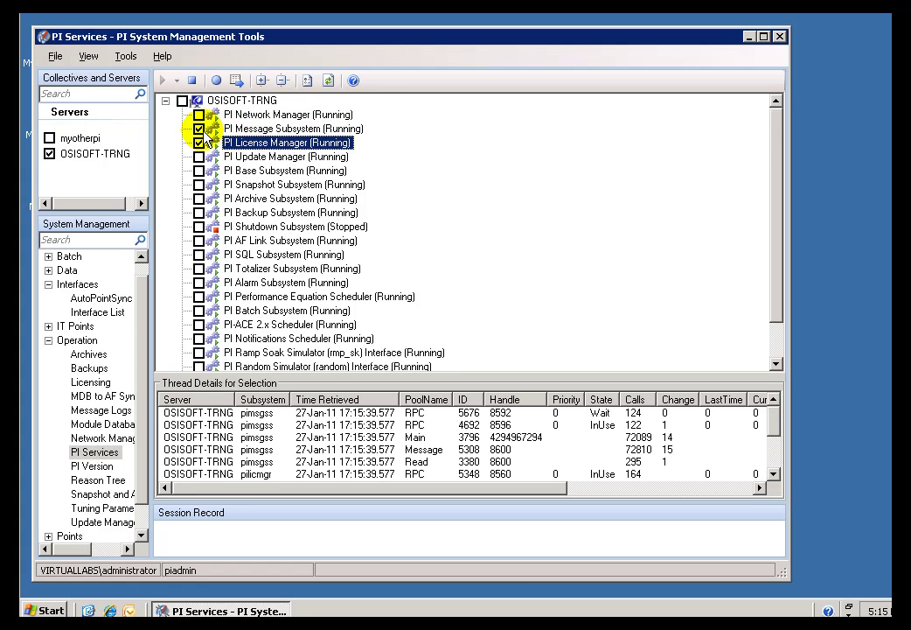
{"action": "left_click", "coordinate": [199, 129]}
{"action": "left_click", "coordinate": [199, 143]}
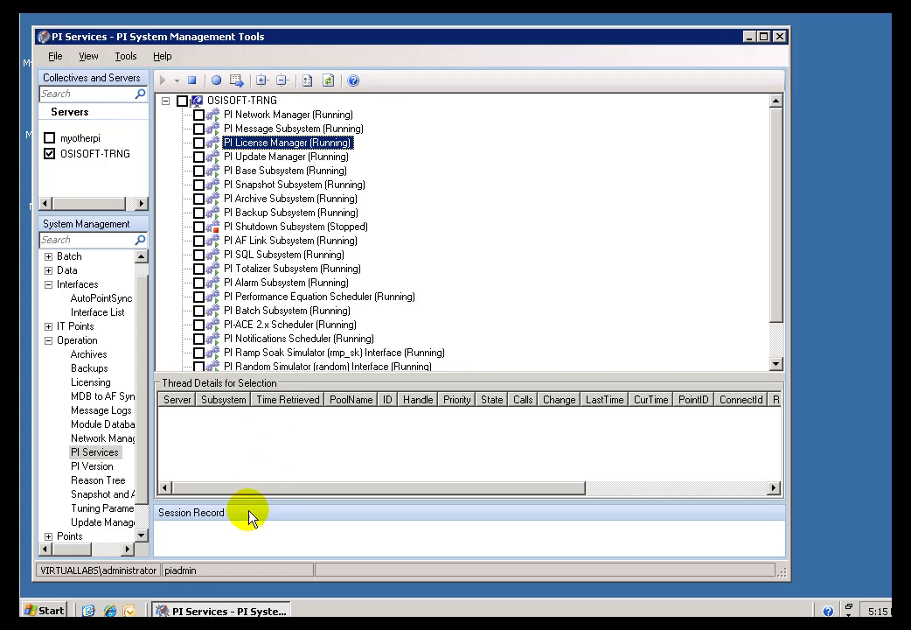
{"action": "left_click", "coordinate": [208, 538]}
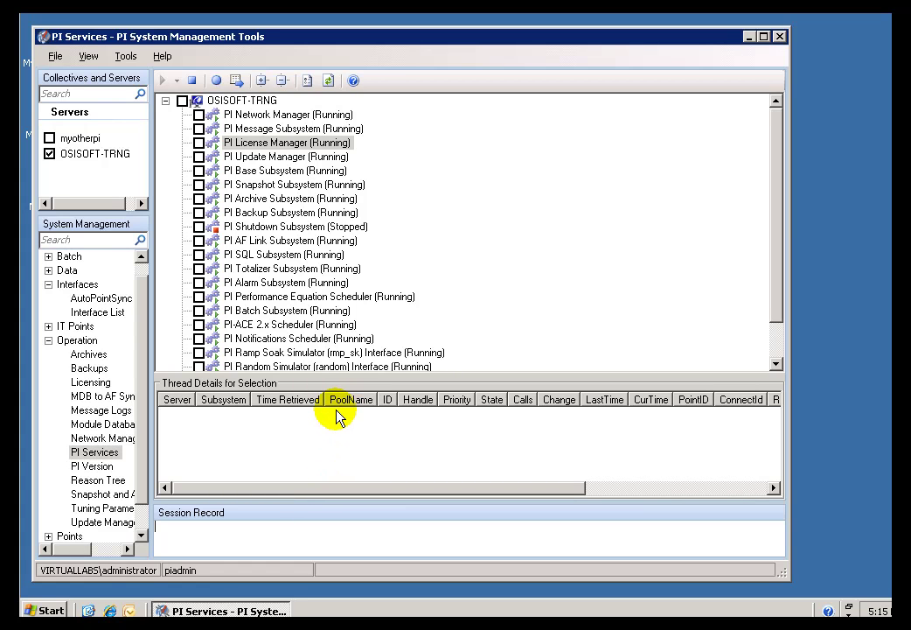
Show the Batch overview with Batch Custom Names, Batch Database and Batch Generator, then collapse Batch.
{"action": "double_click", "coordinate": [51, 256]}
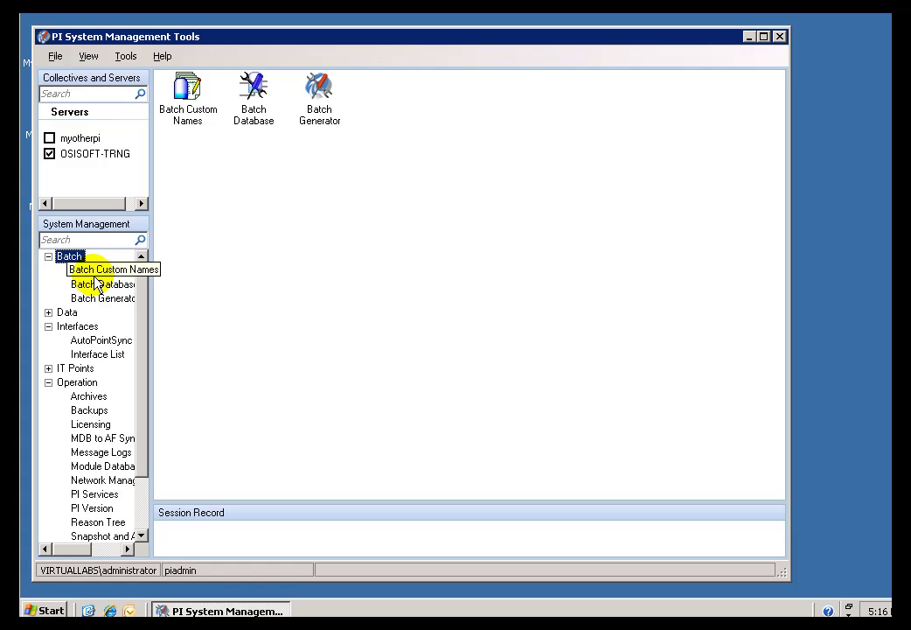
{"action": "left_click", "coordinate": [48, 256]}
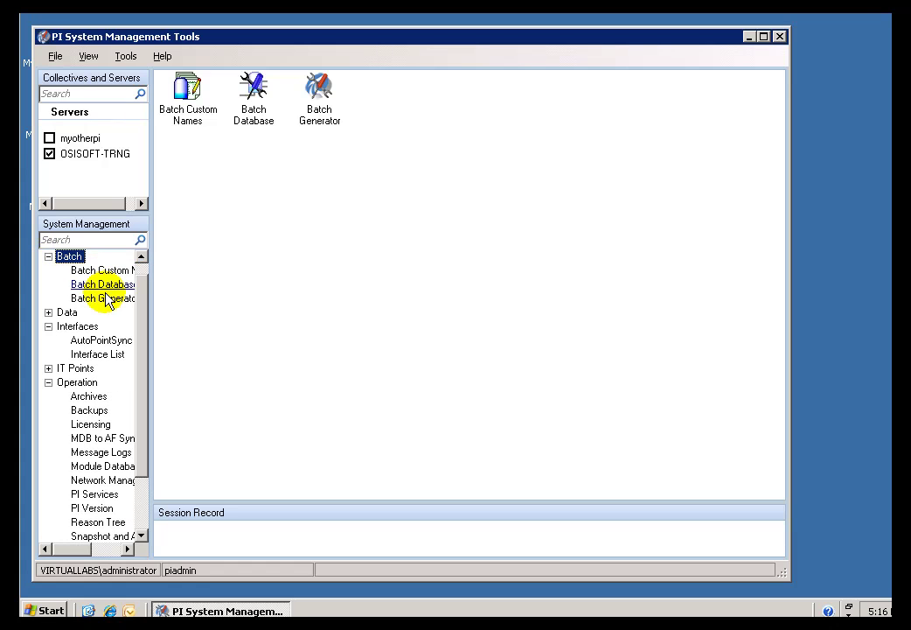
{"action": "left_click", "coordinate": [48, 256]}
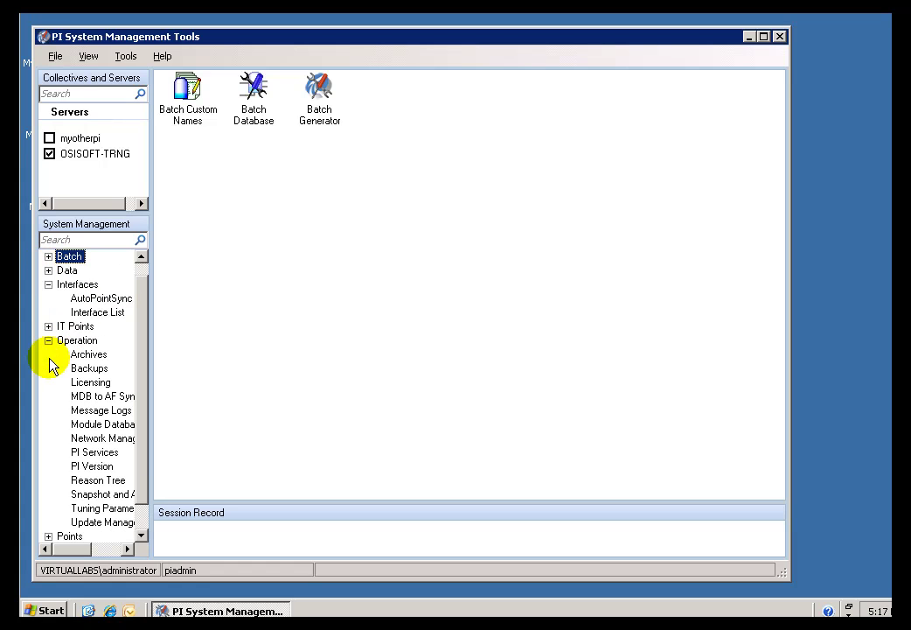
Open Archives and inspect the primary archive's context menu and the Tools menu.
{"action": "left_click", "coordinate": [89, 354]}
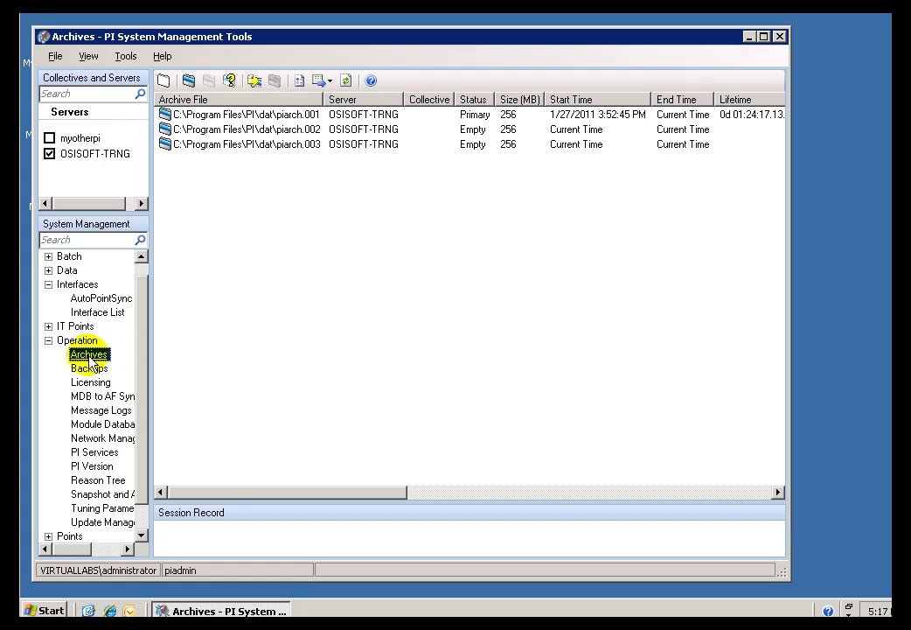
{"action": "right_click", "coordinate": [236, 116]}
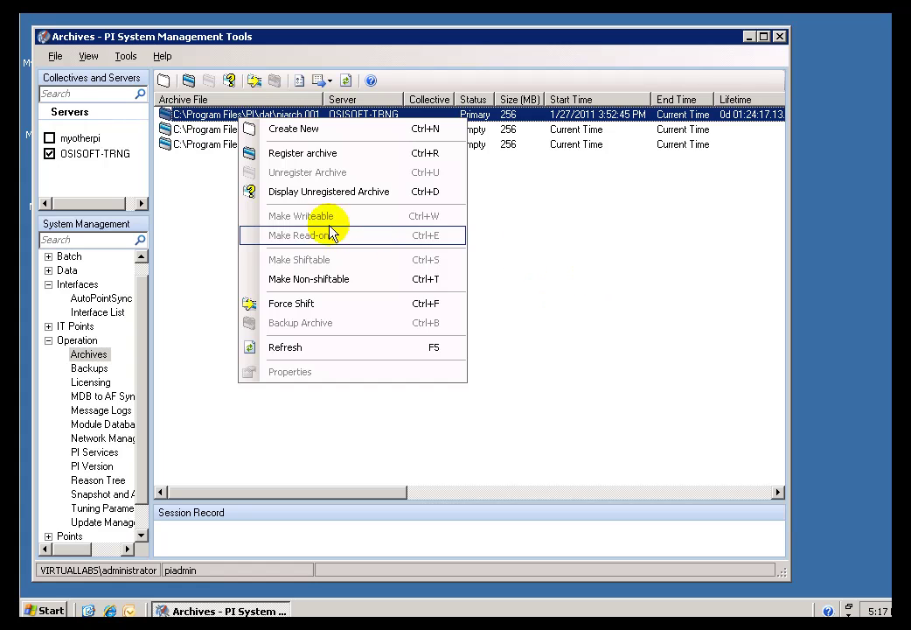
{"action": "left_click", "coordinate": [579, 222]}
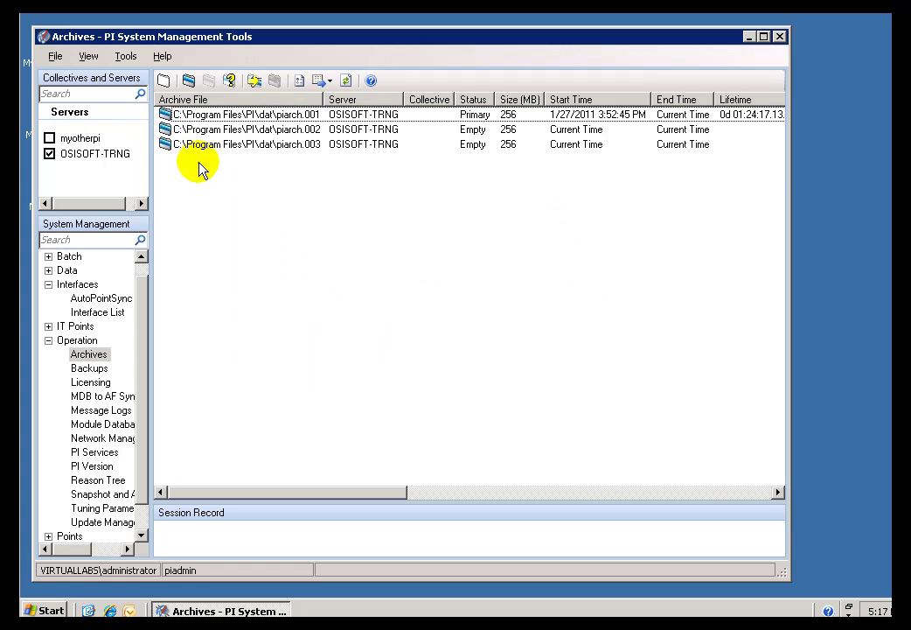
{"action": "left_click", "coordinate": [133, 57]}
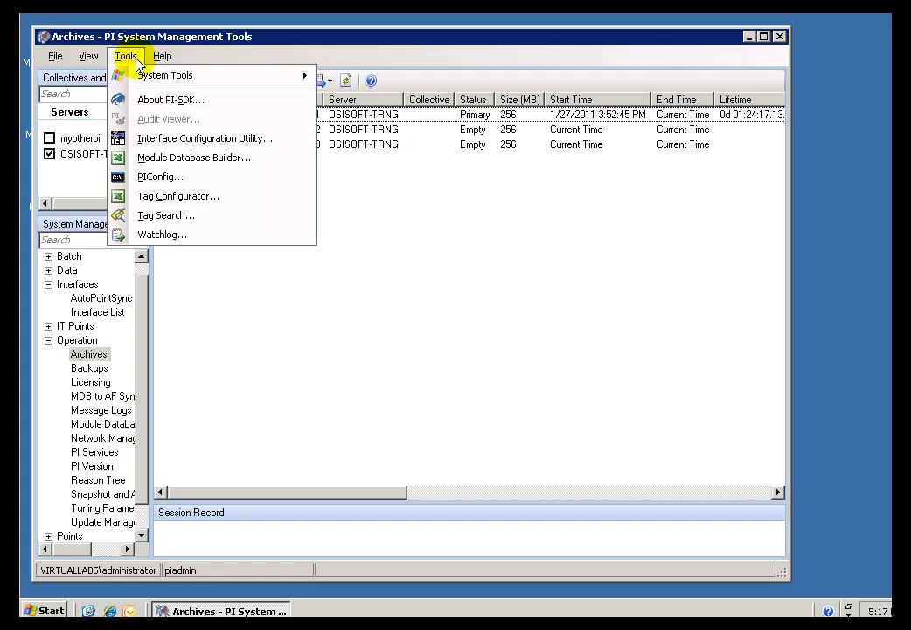
{"action": "left_click", "coordinate": [420, 212]}
Visit Backups and Licensing, then return to the OSISOFT-TRNG archive list.
{"action": "left_click", "coordinate": [84, 370]}
{"action": "left_click", "coordinate": [88, 385]}
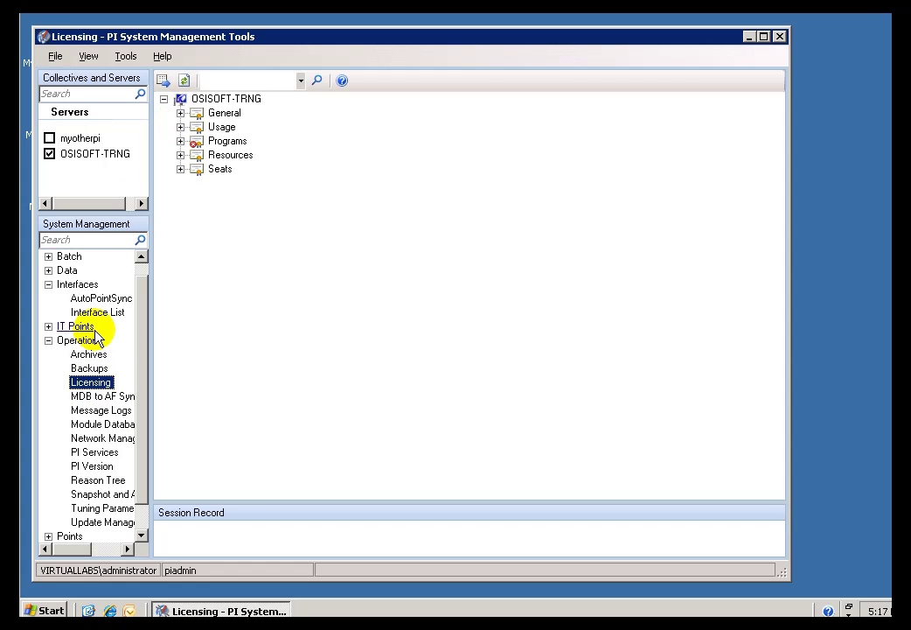
{"action": "left_click", "coordinate": [89, 354]}
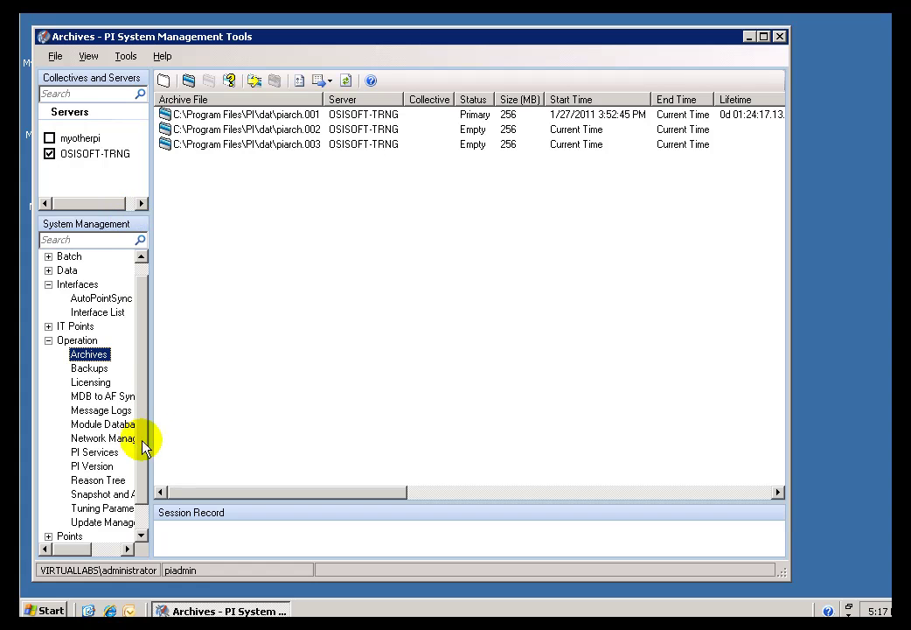
Open Tuning Parameters and view Archive, Backup, Base, Net Manager, Snapshot, Update Manager and Security tabs.
{"action": "left_click", "coordinate": [109, 514]}
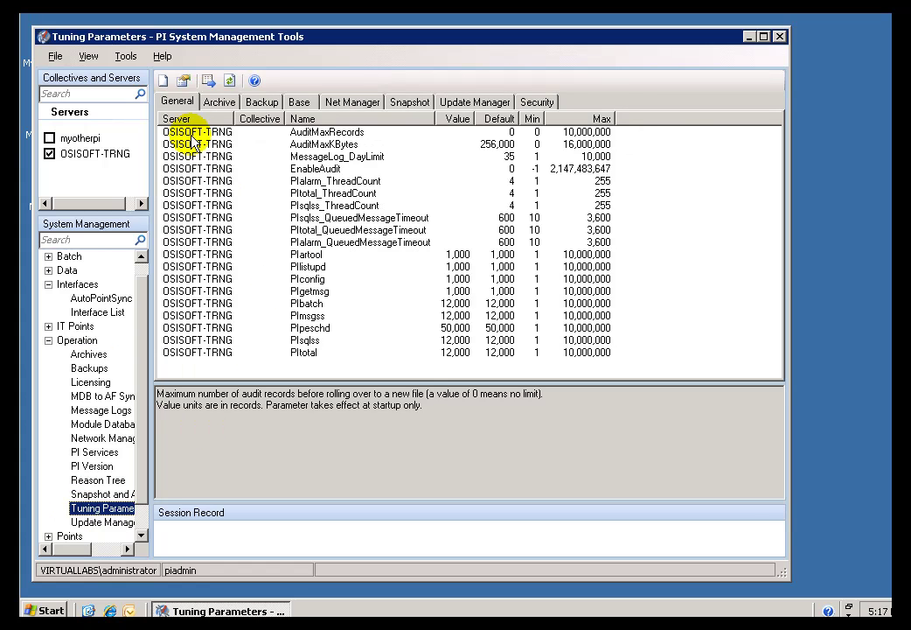
{"action": "left_click", "coordinate": [218, 102]}
{"action": "left_click", "coordinate": [259, 101]}
{"action": "left_click", "coordinate": [302, 103]}
{"action": "left_click", "coordinate": [351, 102]}
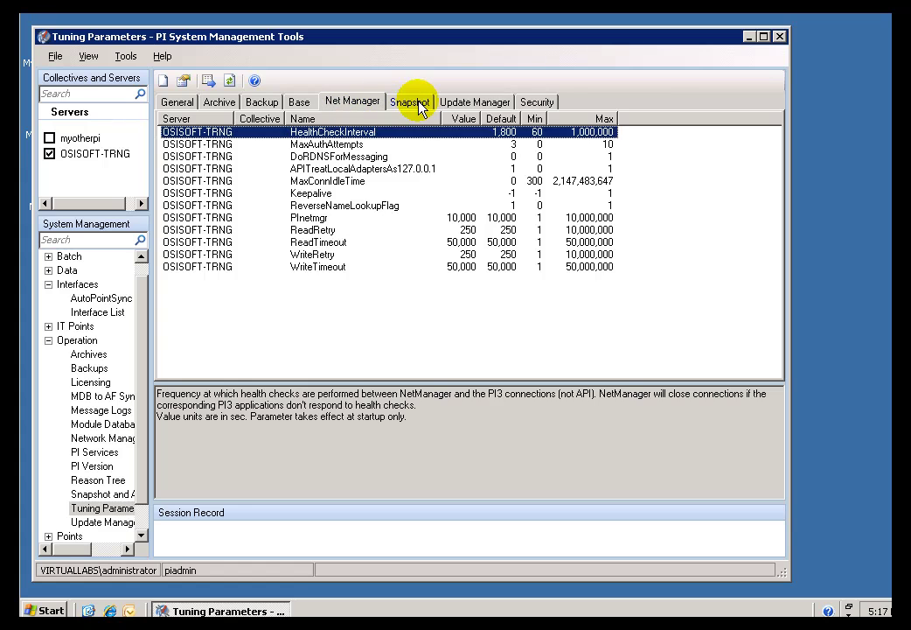
{"action": "left_click", "coordinate": [423, 103]}
{"action": "left_click", "coordinate": [461, 103]}
{"action": "left_click", "coordinate": [540, 103]}
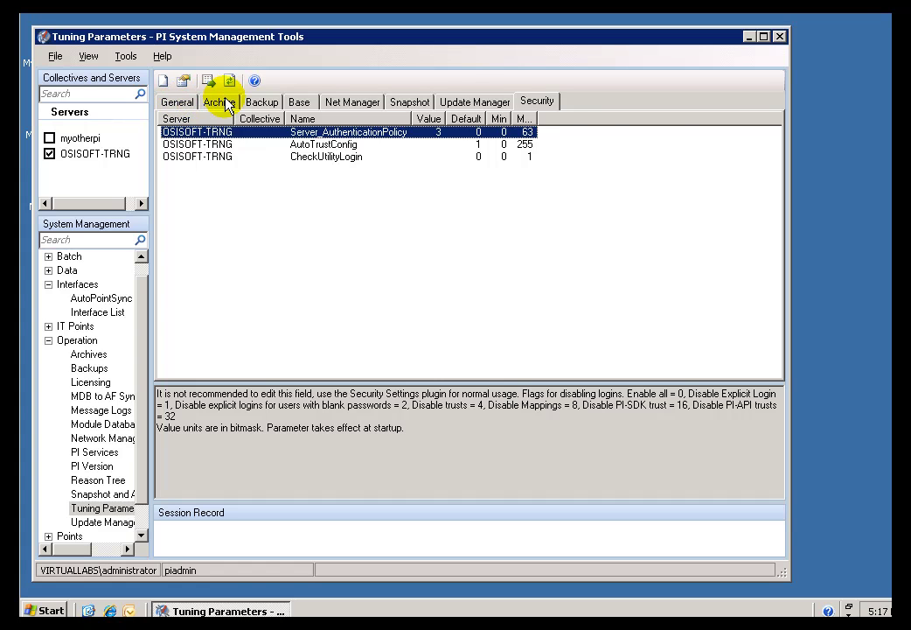
Revisit the Archive, General and Backup tabs, finishing on the Base parameters.
{"action": "left_click", "coordinate": [220, 103]}
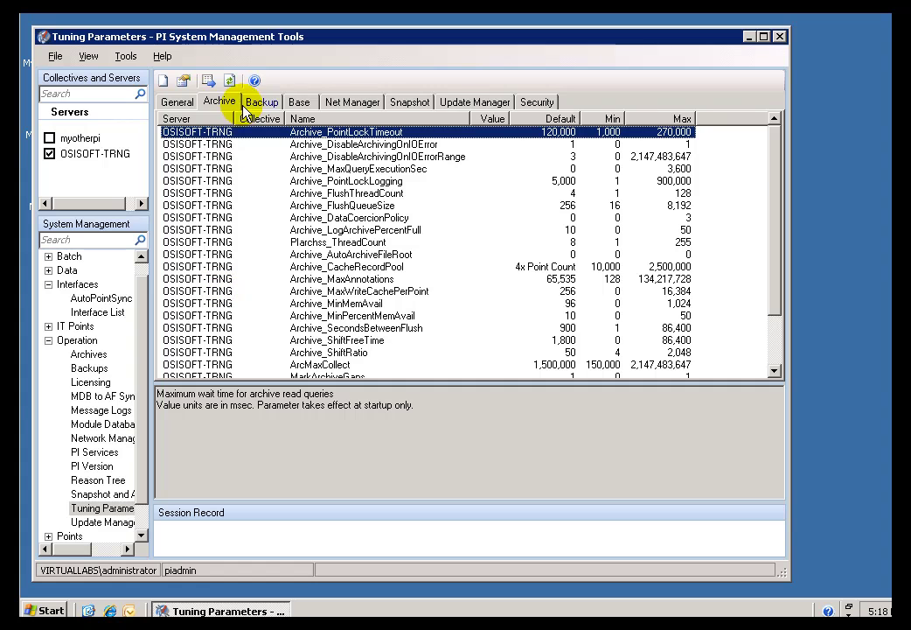
{"action": "left_click", "coordinate": [178, 104]}
{"action": "left_click", "coordinate": [262, 102]}
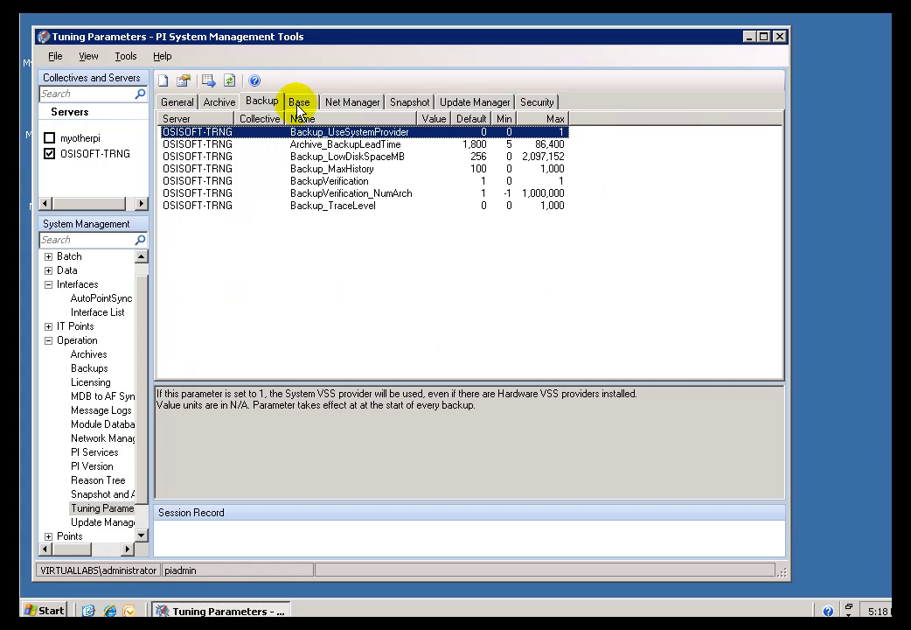
{"action": "left_click", "coordinate": [298, 104]}
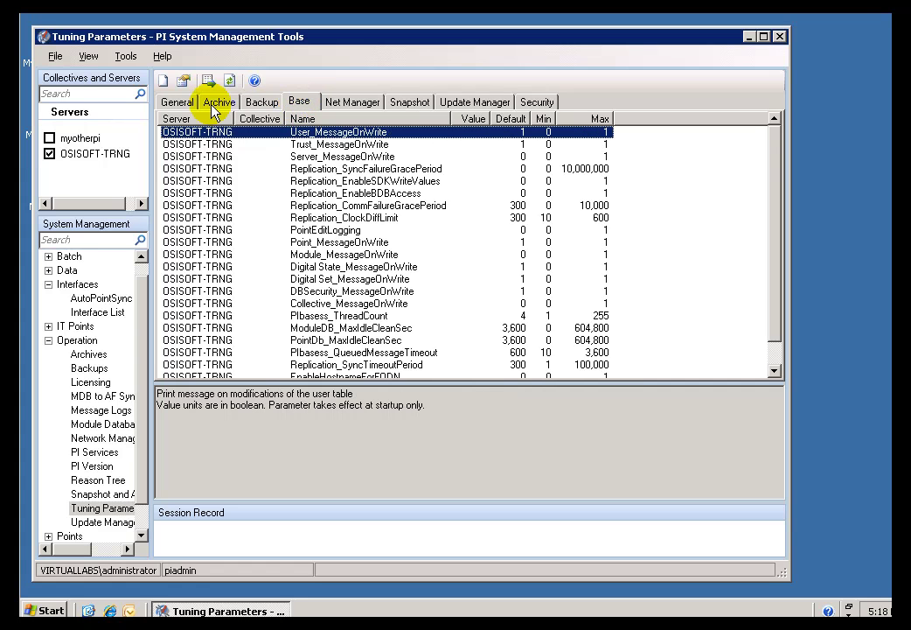